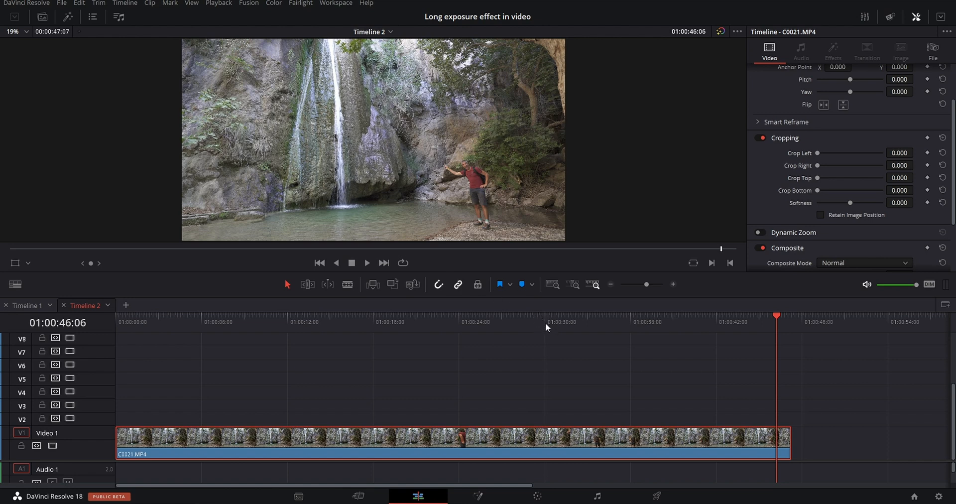
Split the C0021.MP4 clip on Video 1 at 01:00:21:20, just before the empty waterfall section ends.
click(571, 315)
drag(591, 323, 429, 341)
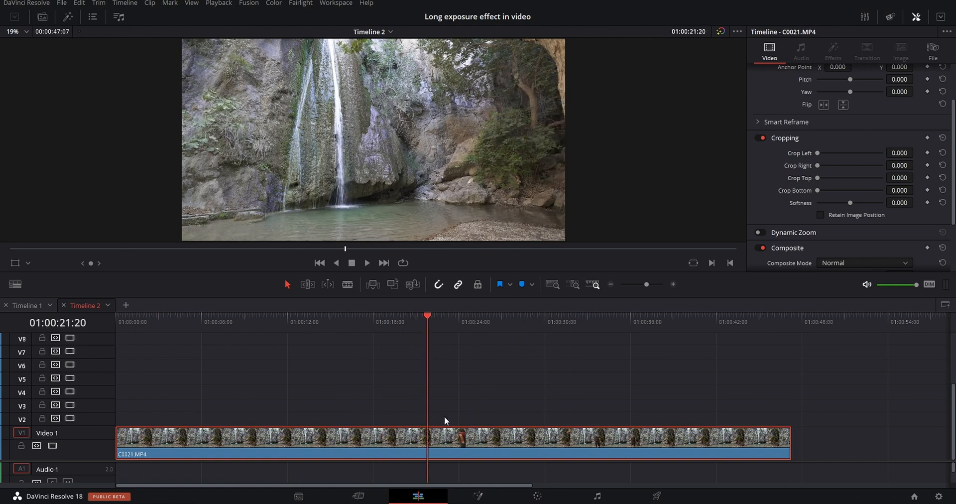
key(b)
click(431, 439)
key(a)
Split the clip again at 01:00:42:02 and ripple-delete the segment between the two cuts.
drag(429, 318, 717, 332)
click(347, 283)
click(718, 437)
key(a)
click(578, 432)
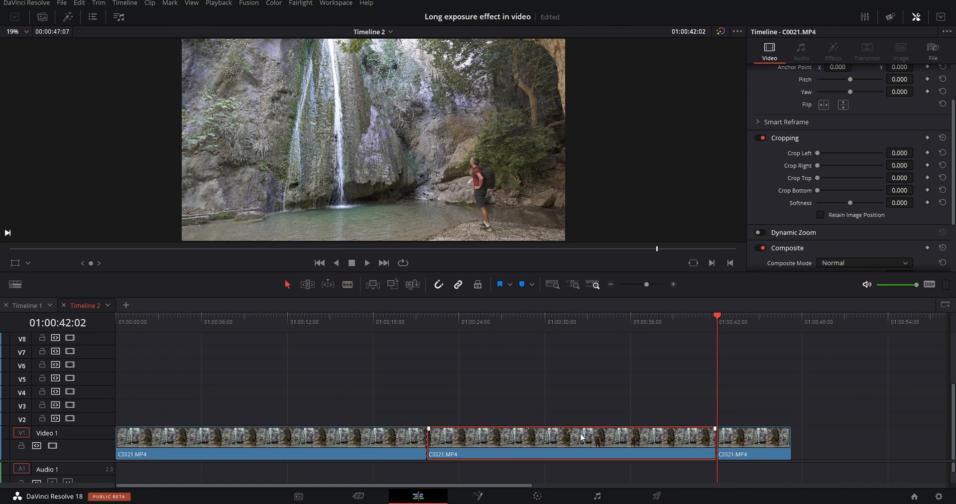
key(Delete)
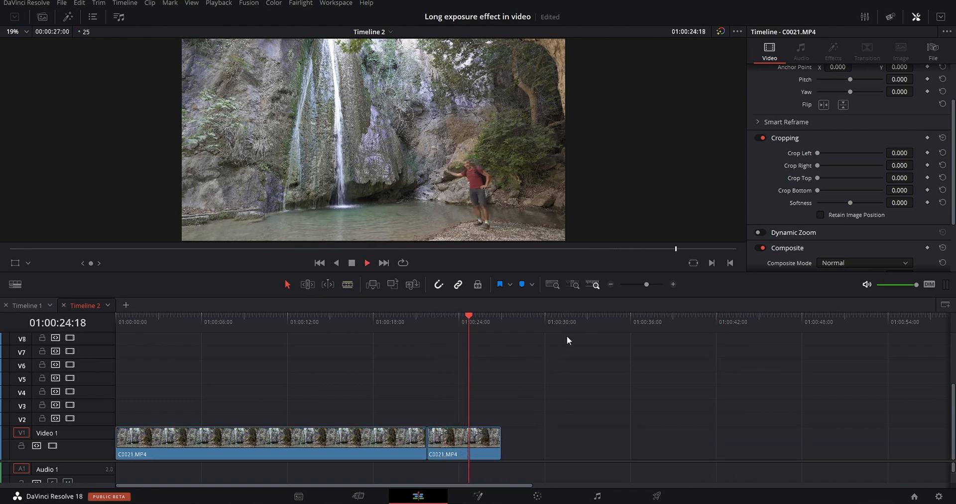
Move the empty waterfall clip up to V2 and place the clip with the man beneath it at the start of V1.
click(426, 332)
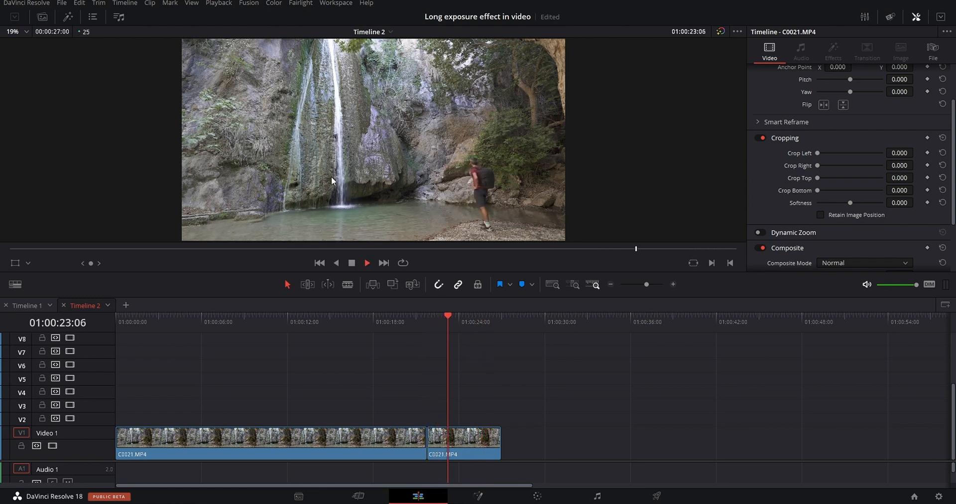
click(187, 324)
drag(192, 325, 345, 352)
drag(380, 439, 376, 417)
click(468, 440)
drag(468, 440, 159, 443)
Split the V2 clip at 01:00:05:05, where the V1 clip ends, and delete the excess part.
click(183, 330)
click(216, 420)
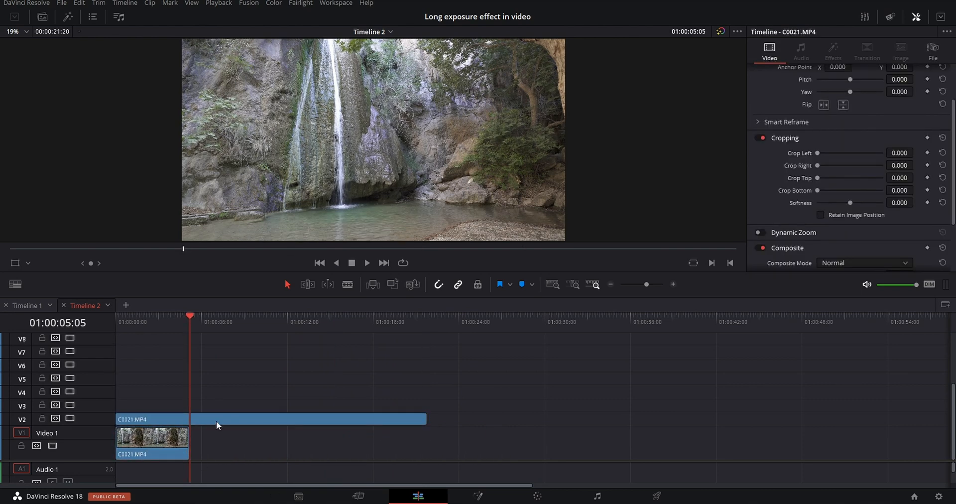
key(ctrl+b)
click(222, 420)
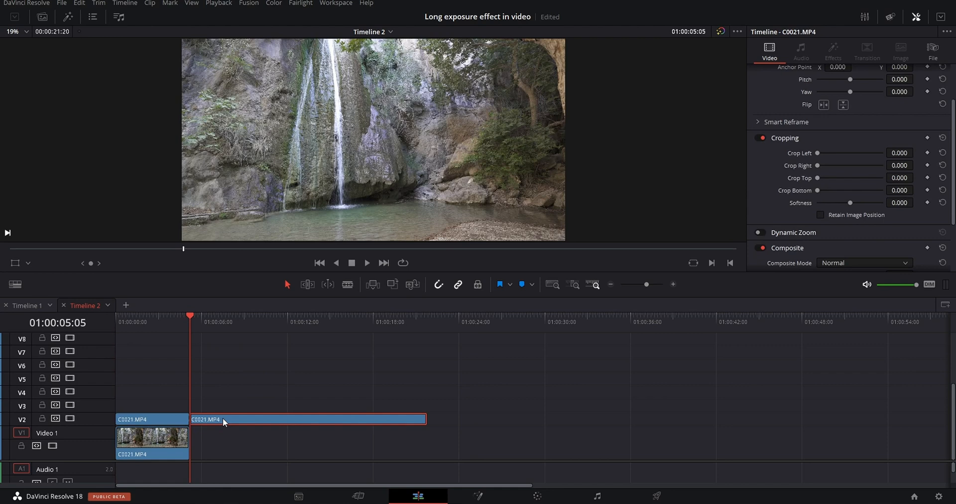
key(Delete)
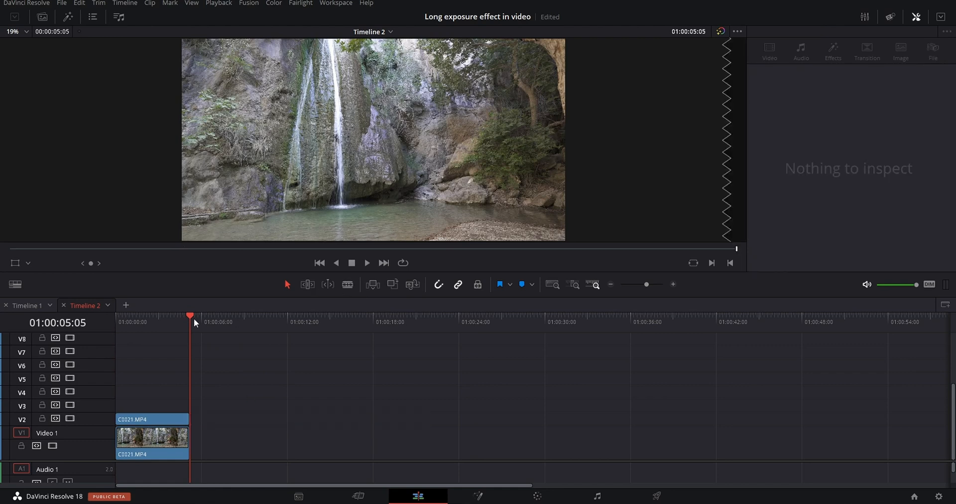
Compare the empty waterfall layer with the clip of the man by scrubbing the timeline with V2 enabled and disabled.
key(Home)
click(673, 285)
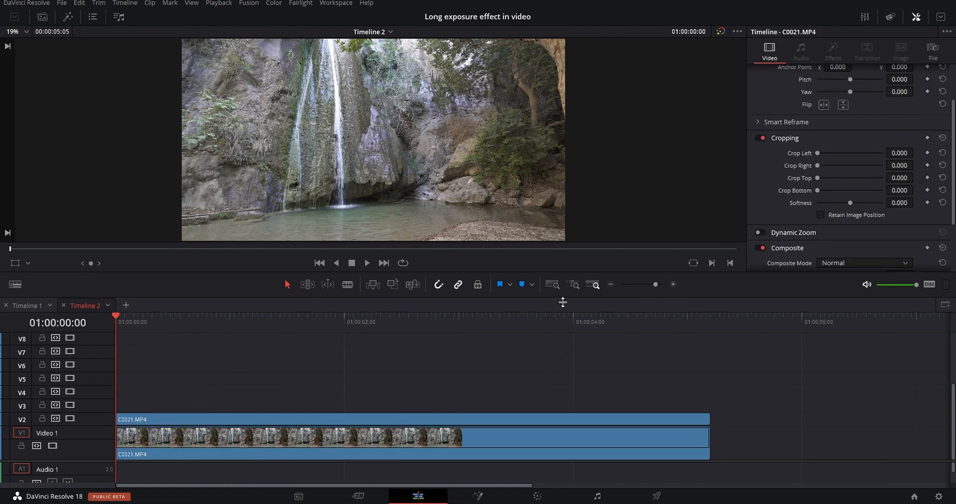
drag(136, 318, 513, 327)
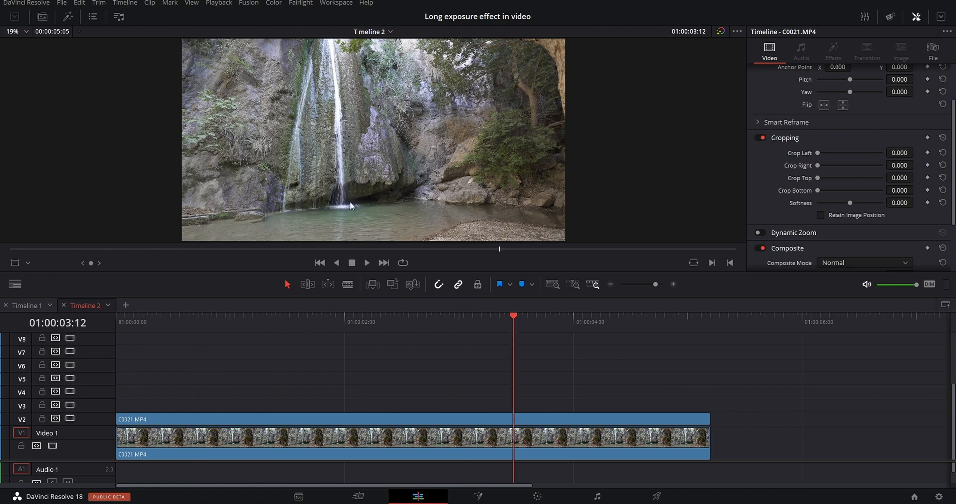
click(70, 419)
drag(162, 319, 399, 327)
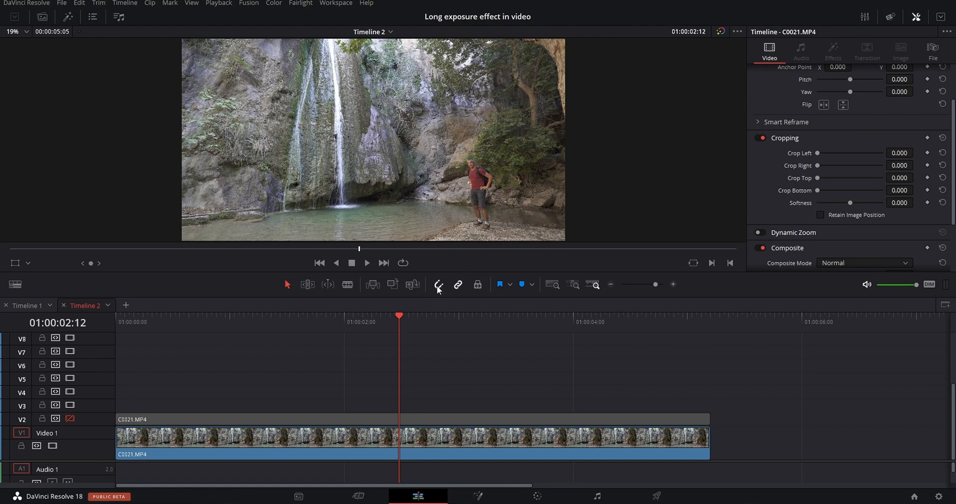
click(294, 323)
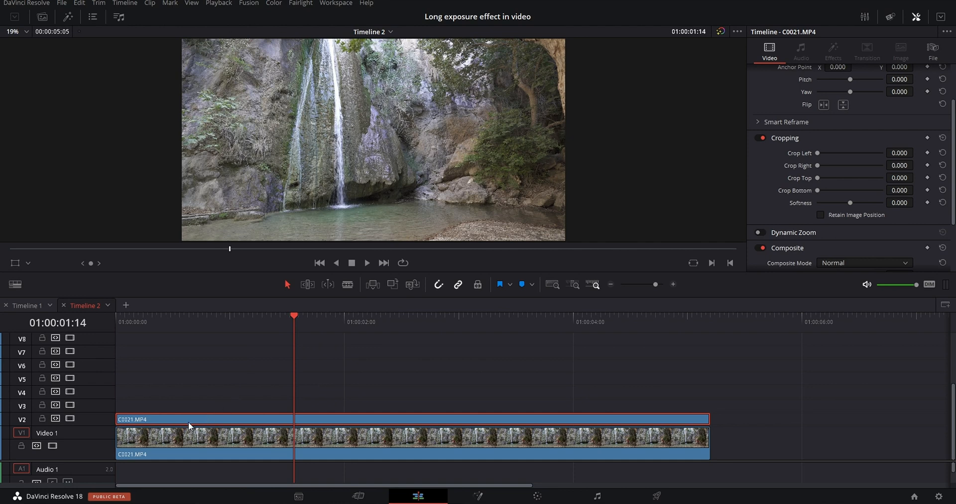
Duplicate the V2 clip onto V3 and set the copy's opacity to 20.
drag(187, 417, 188, 405)
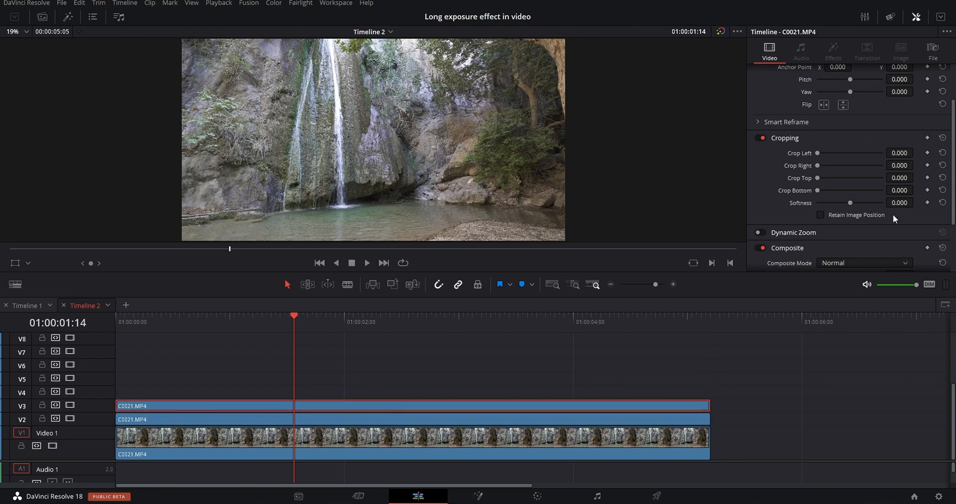
scroll(893, 215, down, 2)
click(899, 245)
text(20)
key(Return)
Shift the V3 copy three frames later so it starts at 01:00:00:03.
click(120, 319)
key(space)
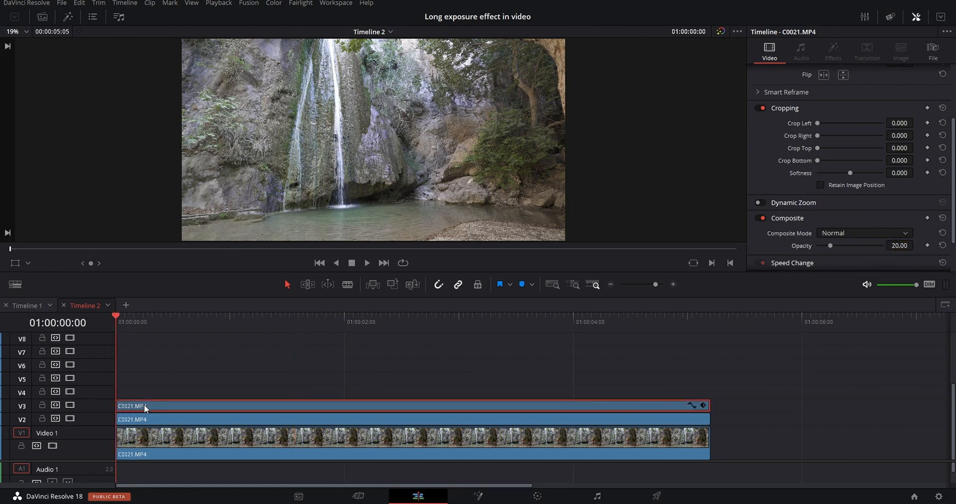
drag(144, 405, 160, 405)
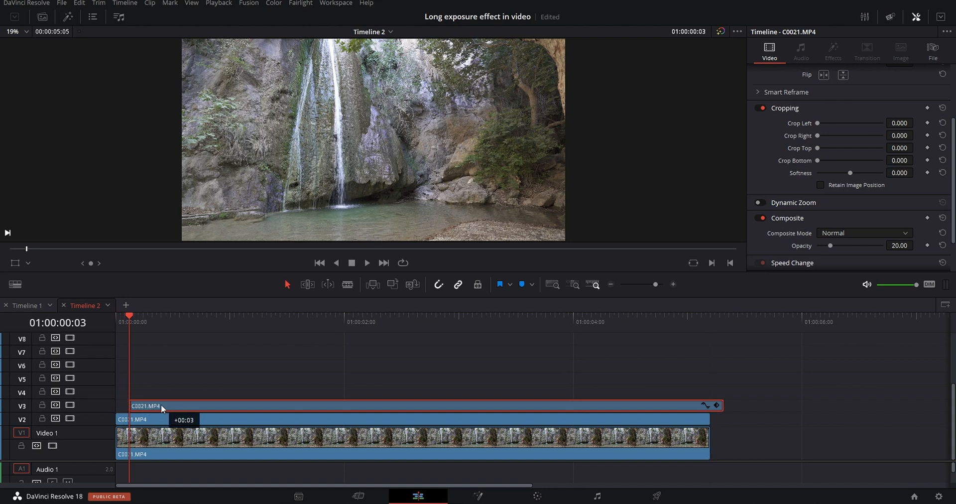
click(223, 345)
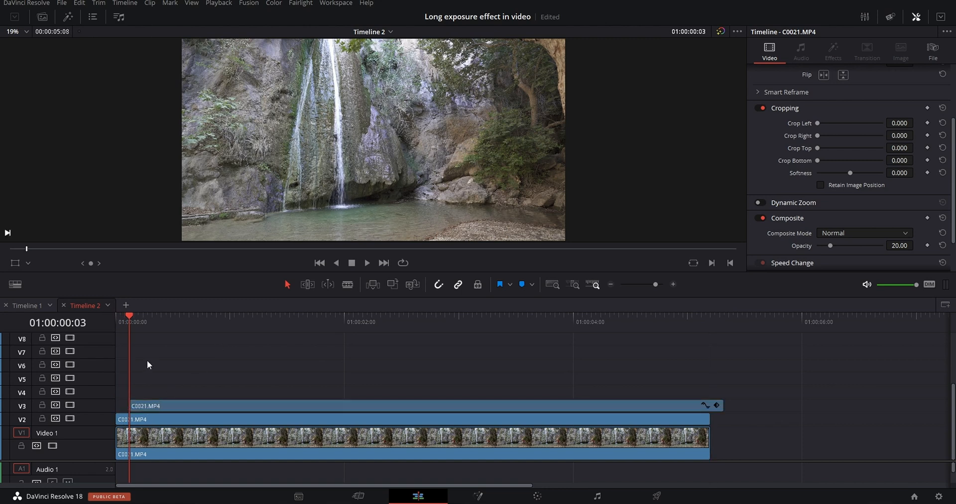
Duplicate the semi-transparent clip onto V4 and V5, starting each copy three frames after the one below.
key(space)
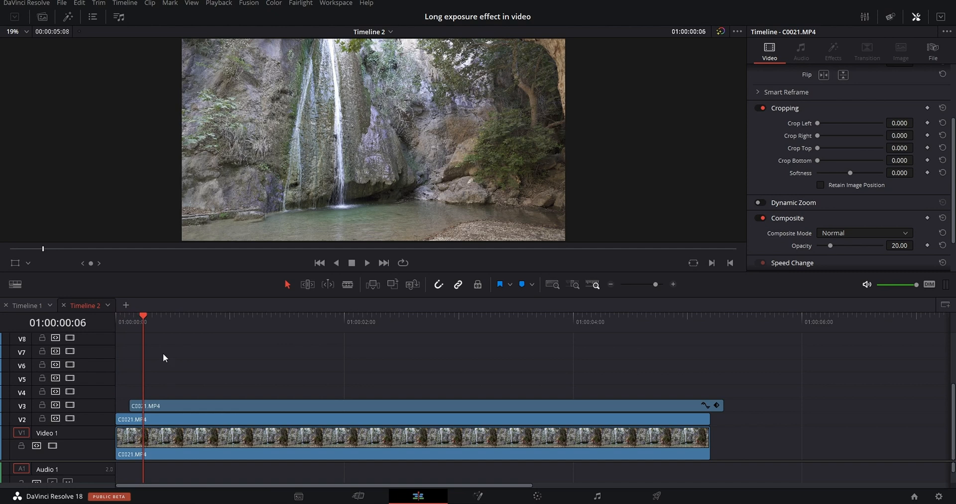
drag(168, 409, 241, 390)
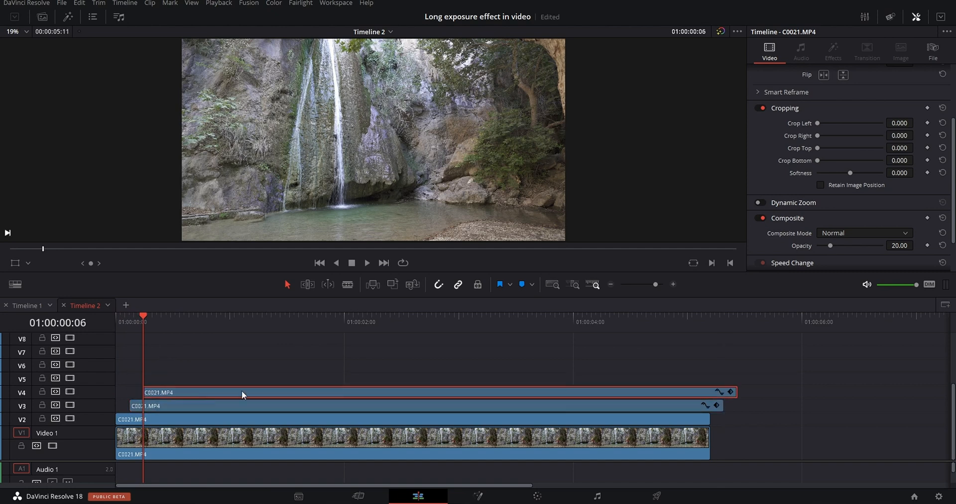
click(296, 353)
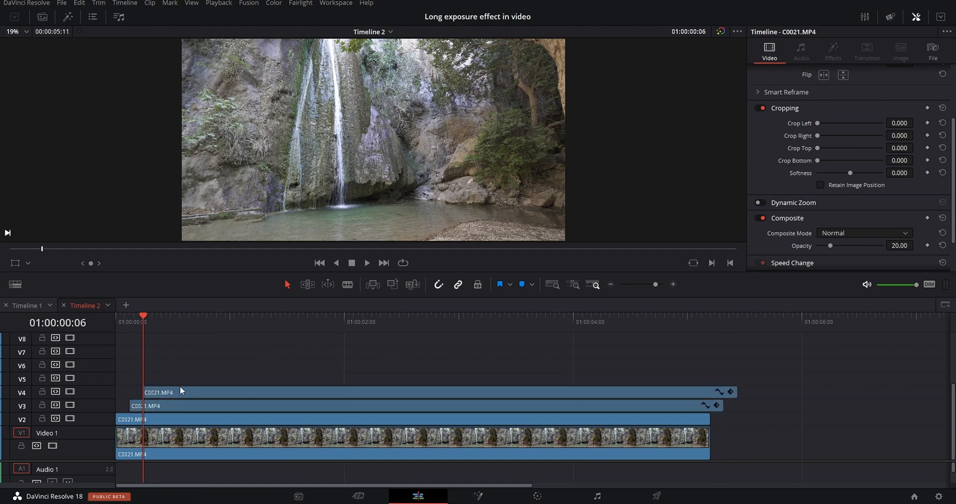
key(Right)
key(Right)
key(Right)
drag(176, 392, 190, 379)
Copy the V3 to V5 clips onto V6 to V8, with the first copy starting at 01:00:00:12.
drag(172, 341, 195, 404)
key(Right)
key(Right)
key(Right)
key(ctrl+v)
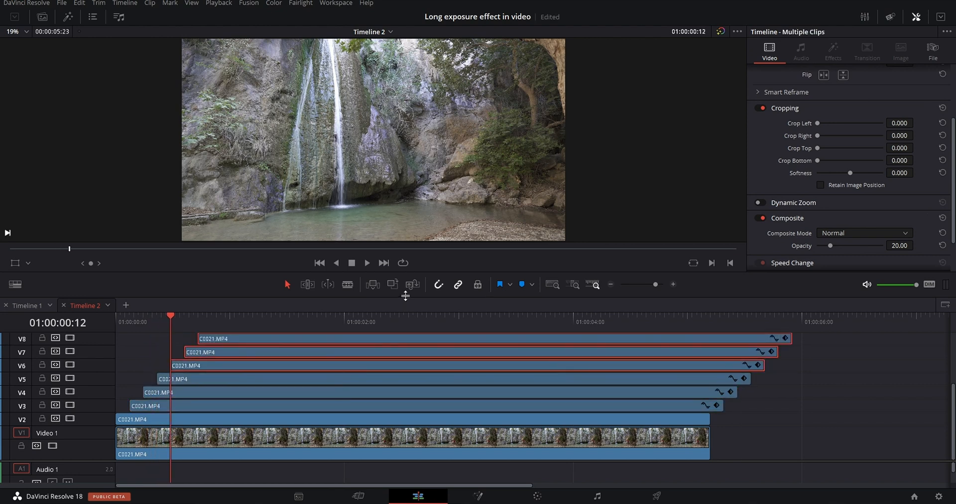
Duplicate the six clips on V3 to V8 onto V9 to V14, continuing the three-frame stagger.
drag(405, 293, 394, 243)
drag(275, 289, 270, 387)
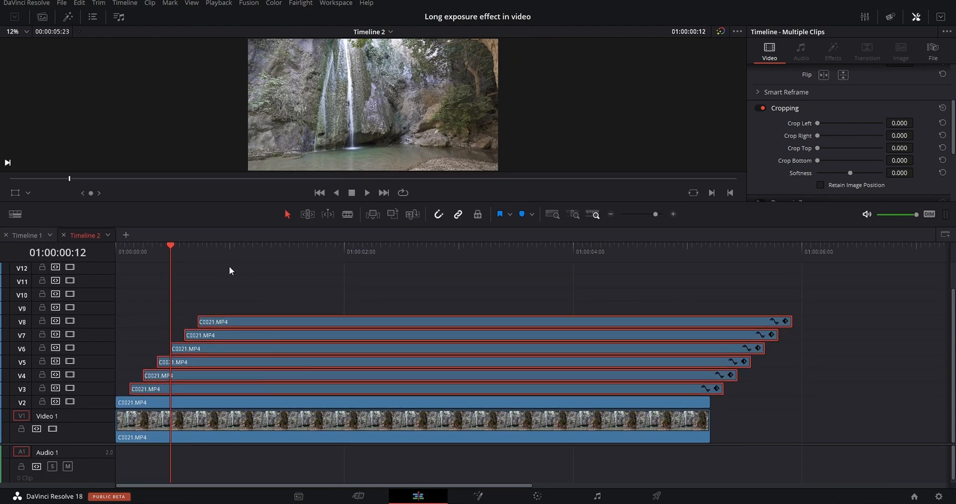
click(197, 249)
key(Right)
key(Right)
key(Right)
alt+drag(249, 376, 332, 299)
Split the V3 to V14 clips at 01:00:05:05 and delete everything past the end of the V2 clip.
drag(211, 222, 708, 276)
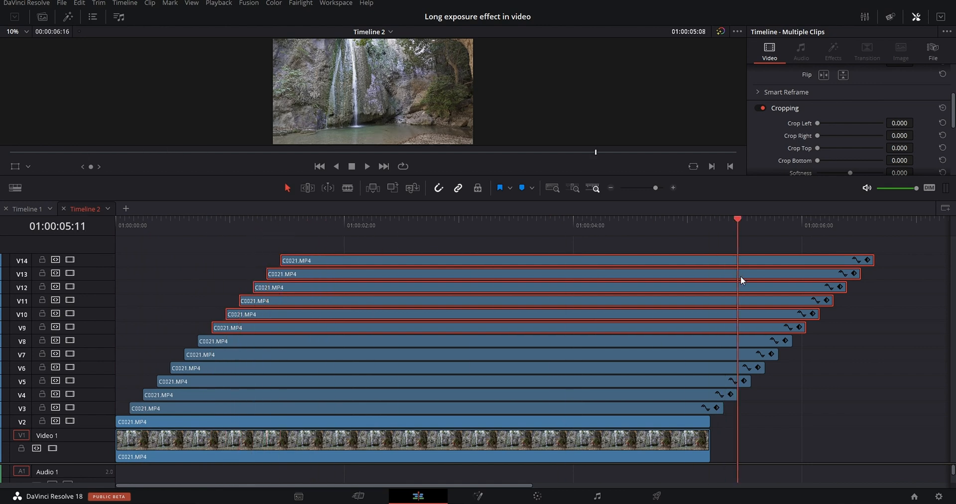
drag(835, 449, 720, 248)
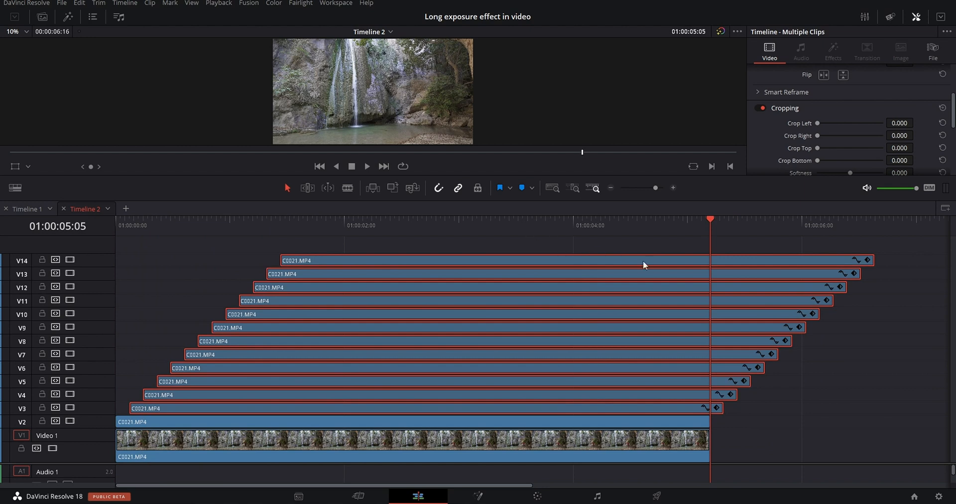
key(ctrl+b)
drag(797, 454, 719, 260)
key(Delete)
Select all staggered clips on V3 to V14, try different opacity levels, and set their opacity to 20.
drag(396, 234, 129, 234)
drag(356, 200, 214, 396)
drag(133, 416, 561, 420)
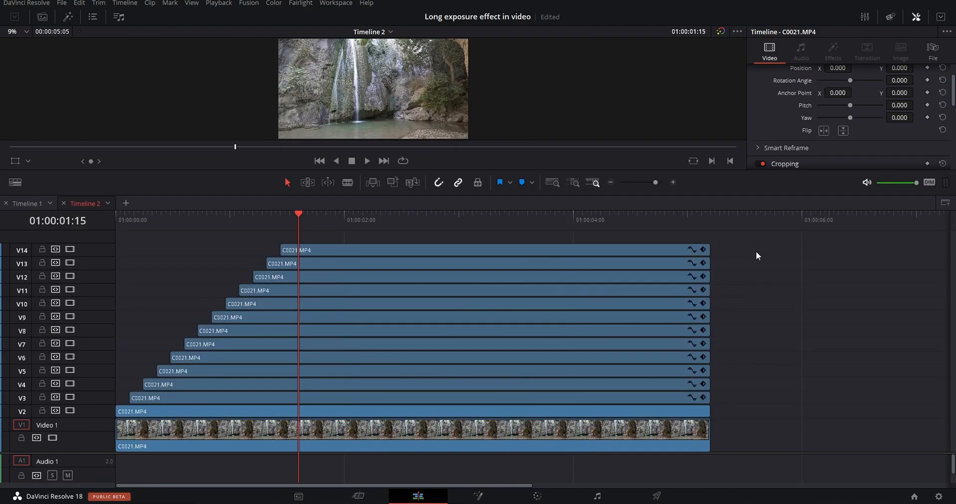
drag(748, 247, 610, 393)
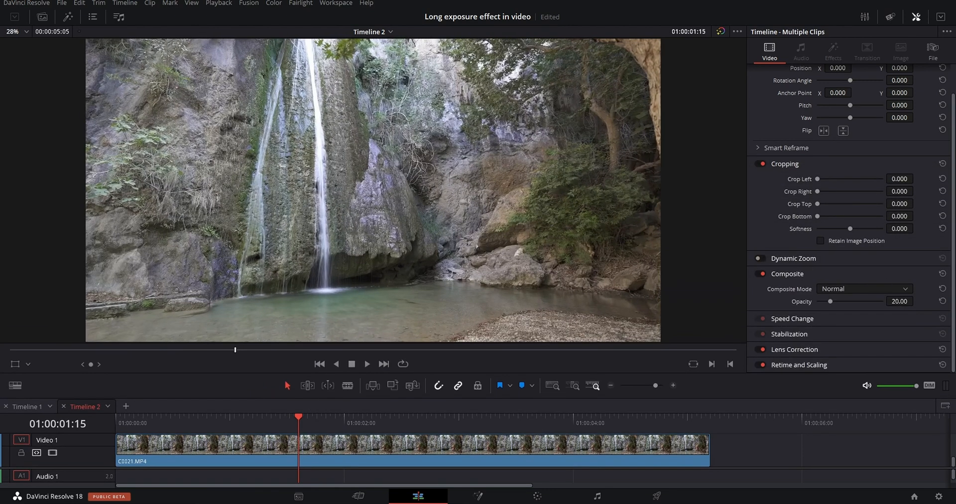
mouse_move(900, 302)
mouse_down()
mouse_move(883, 301)
mouse_move(916, 301)
mouse_up()
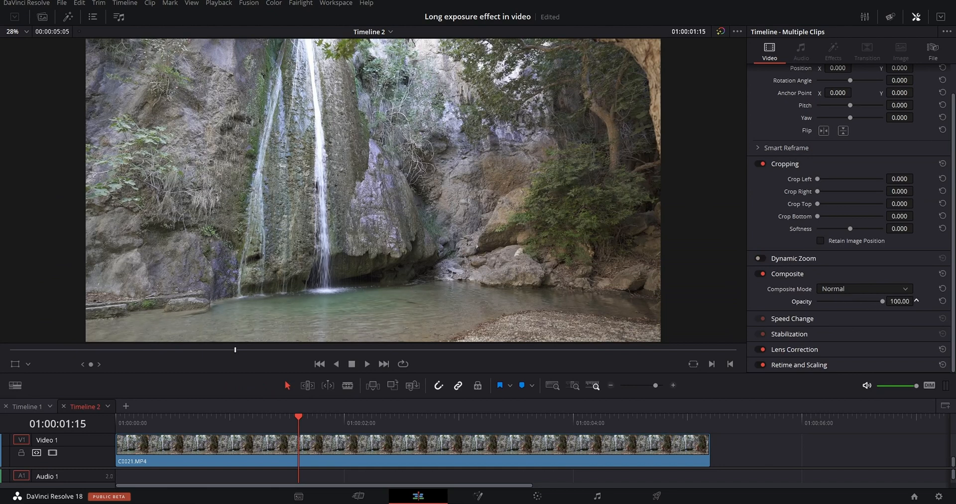
drag(916, 301, 916, 301)
click(899, 301)
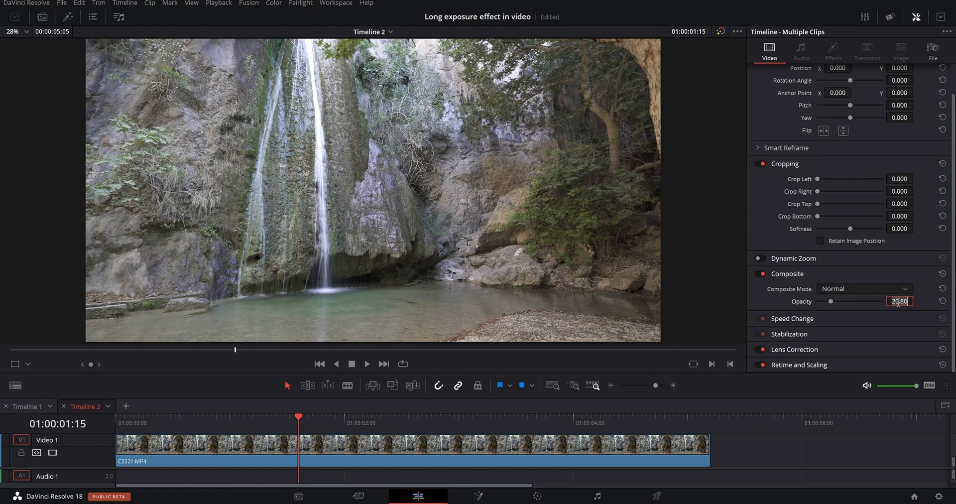
text(20)
key(Return)
Return the playhead to the timeline's start, add Timeline 2 to the render queue with the current MP4 settings, and render it.
drag(317, 396, 326, 207)
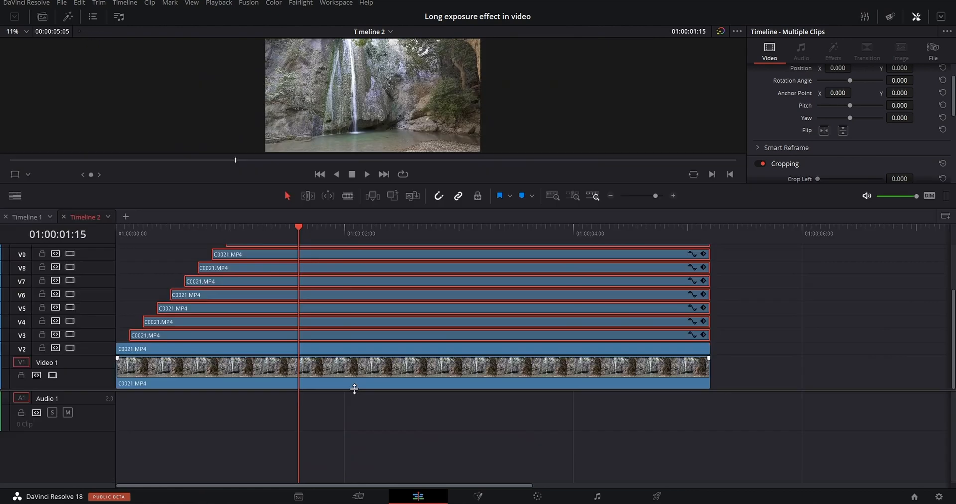
drag(354, 390, 334, 482)
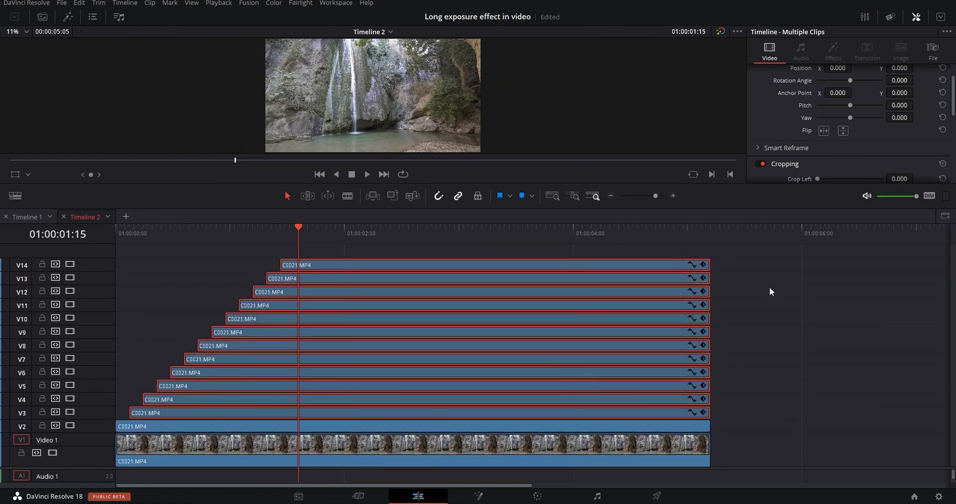
drag(286, 237, 105, 236)
click(785, 345)
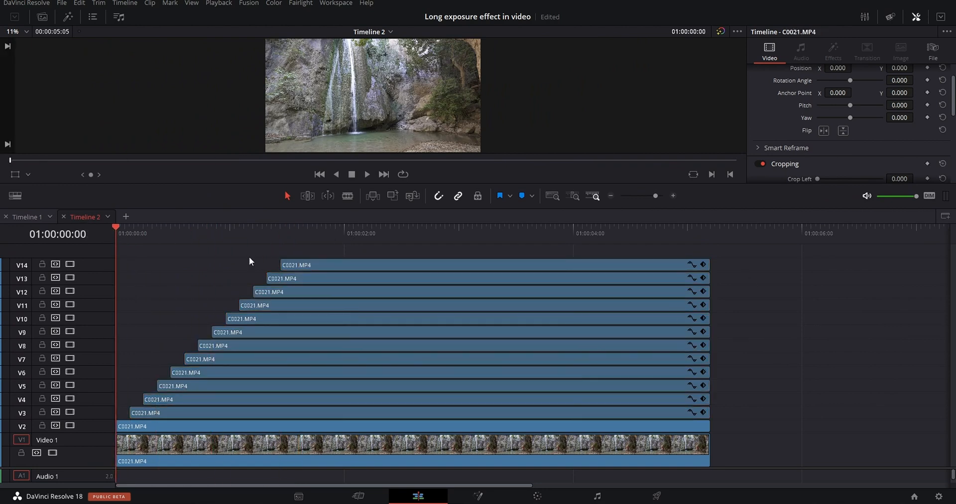
drag(127, 237, 82, 252)
click(657, 497)
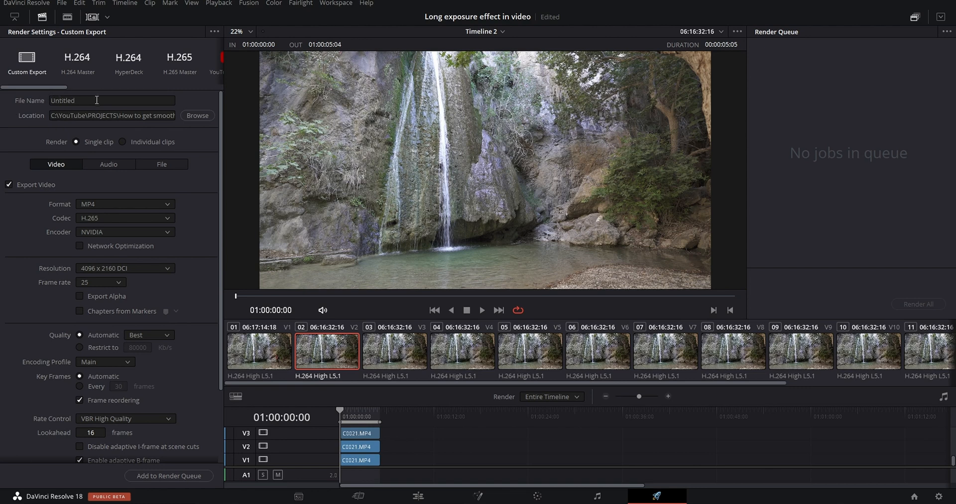
click(172, 478)
click(575, 293)
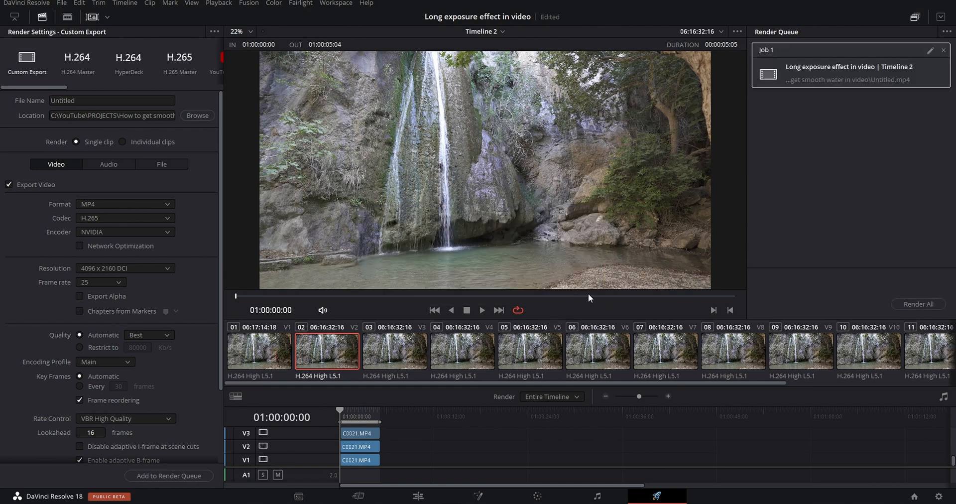
click(918, 303)
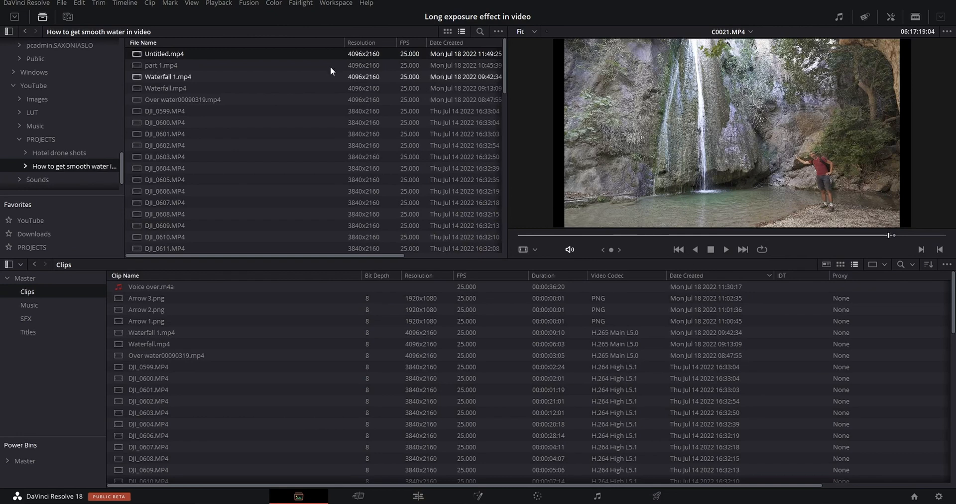
Import the rendered Untitled.mp4 into the Clips bin and return to the Edit page.
click(149, 53)
drag(150, 53, 255, 402)
click(418, 496)
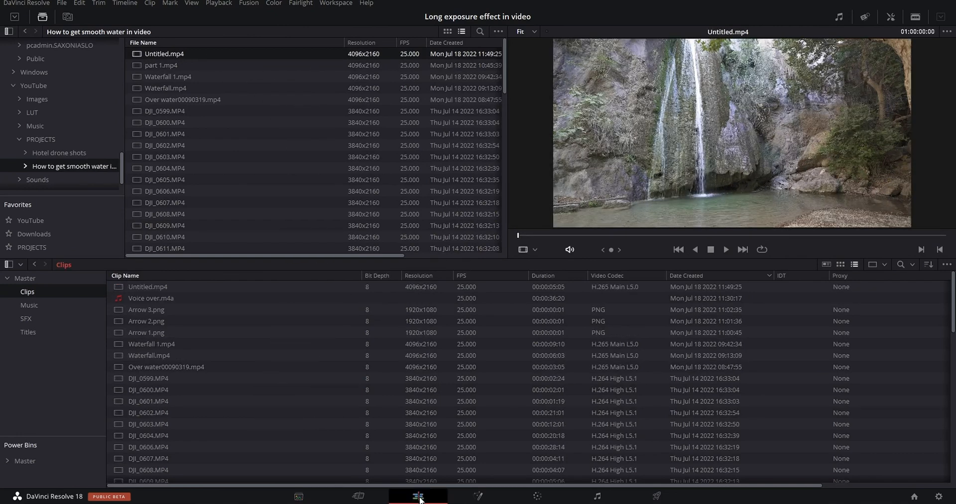
Delete all the stacked waterfall clips on V2 to V14, keeping only the clip on V1.
drag(614, 442, 599, 482)
drag(743, 256, 420, 423)
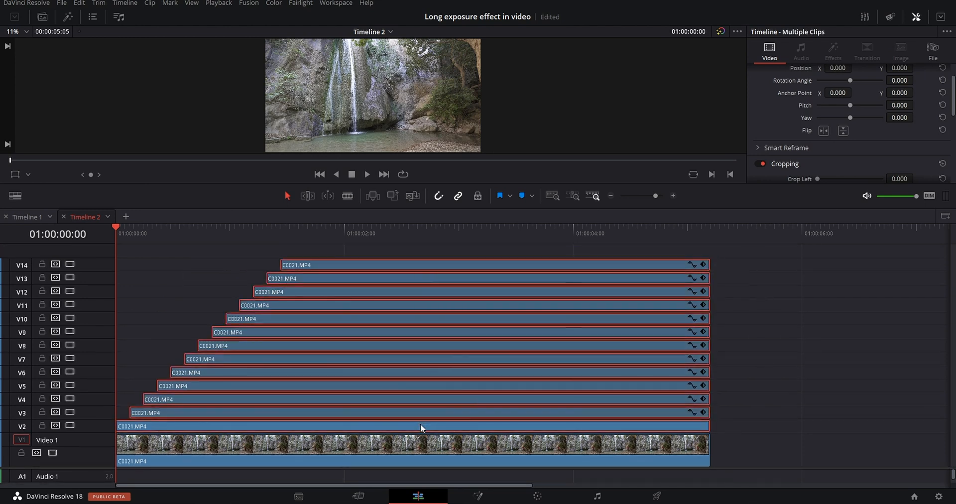
key(Delete)
Place Untitled.mp4 from the media pool on V2 above the V1 clip and scrub to 01:00:01:16.
click(40, 17)
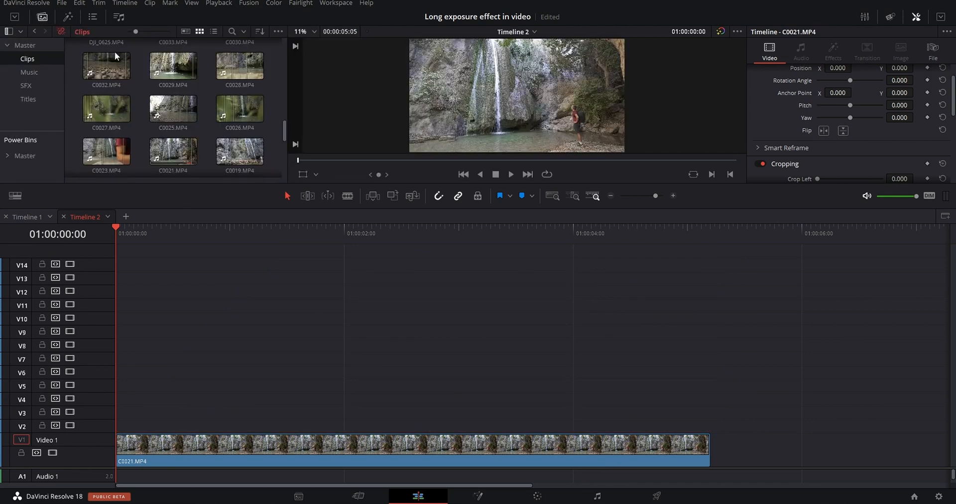
drag(98, 52, 130, 424)
click(41, 17)
drag(119, 355, 303, 358)
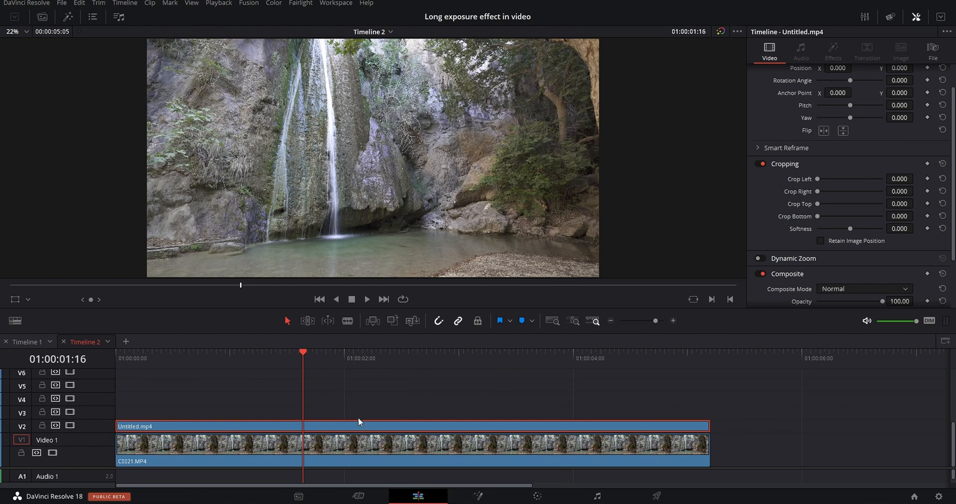
Find the Motion Blur filter by searching the effects for "mot" and apply it to the Untitled.mp4 clip on V2.
click(73, 16)
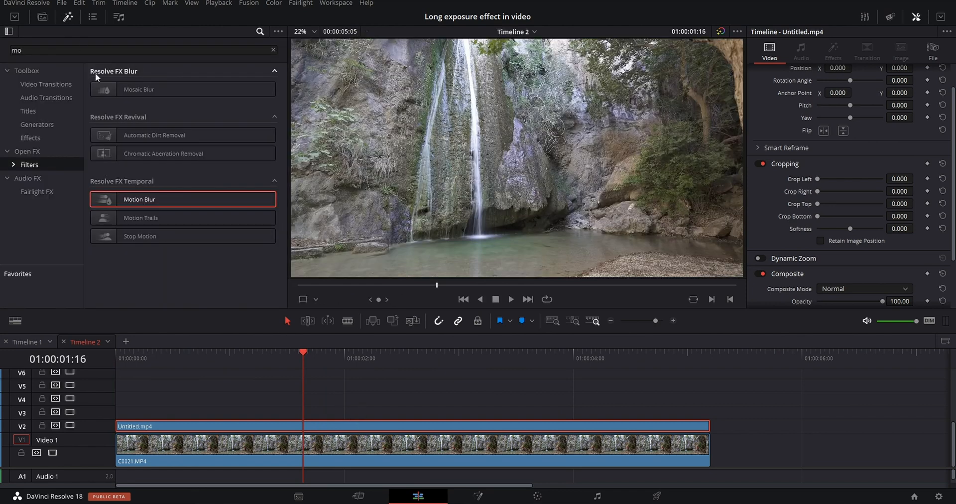
click(259, 31)
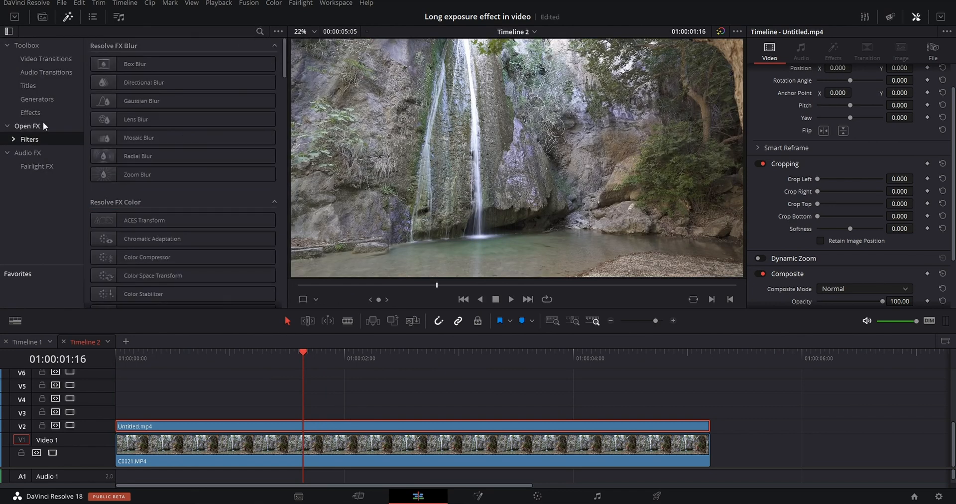
click(33, 139)
click(259, 31)
text(mot)
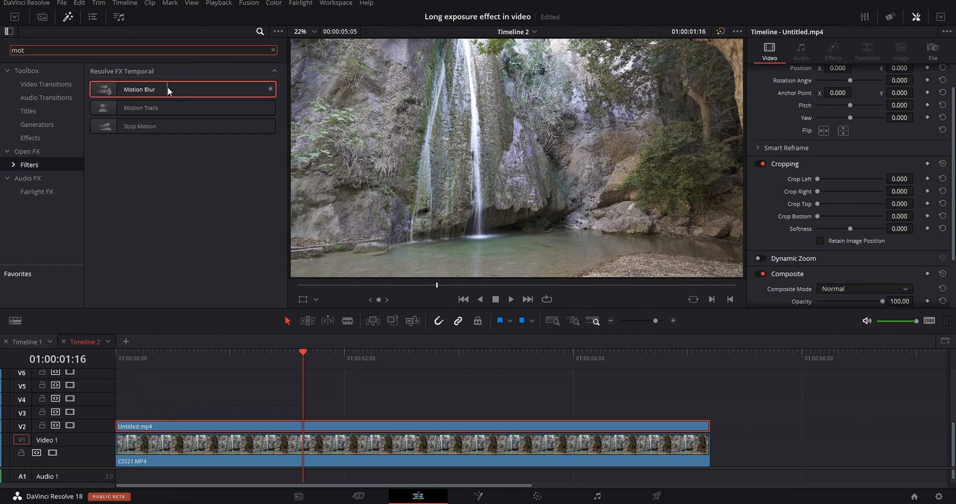
drag(167, 88, 375, 424)
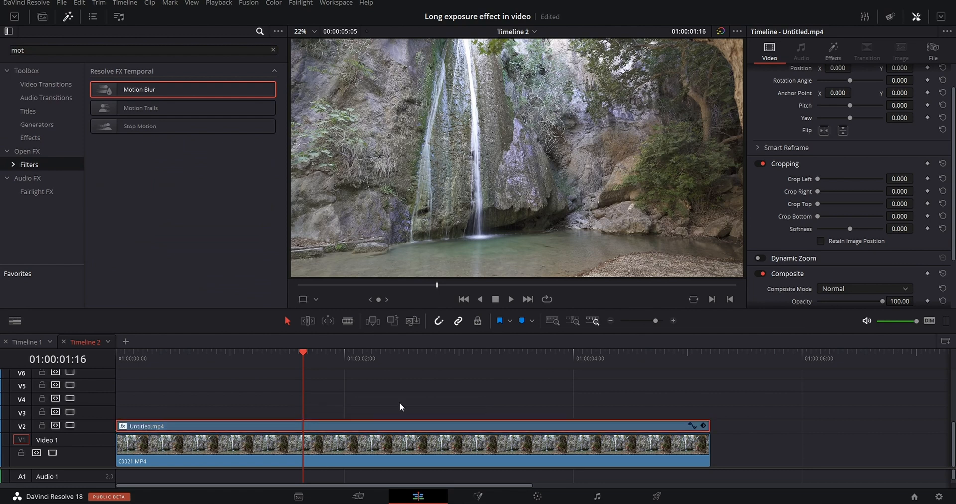
Configure the clip's Motion Blur effect with estimation type Faster, motion range Medium and motion blur 100.
click(833, 50)
click(854, 109)
click(861, 202)
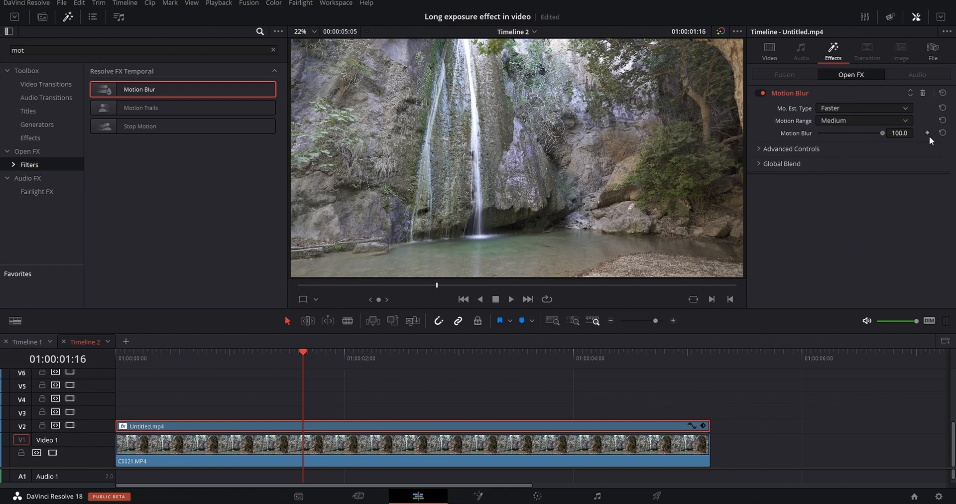
Hide the effects library and examine the smoothed water up close at the base of the waterfall throughout the timeline.
key(Home)
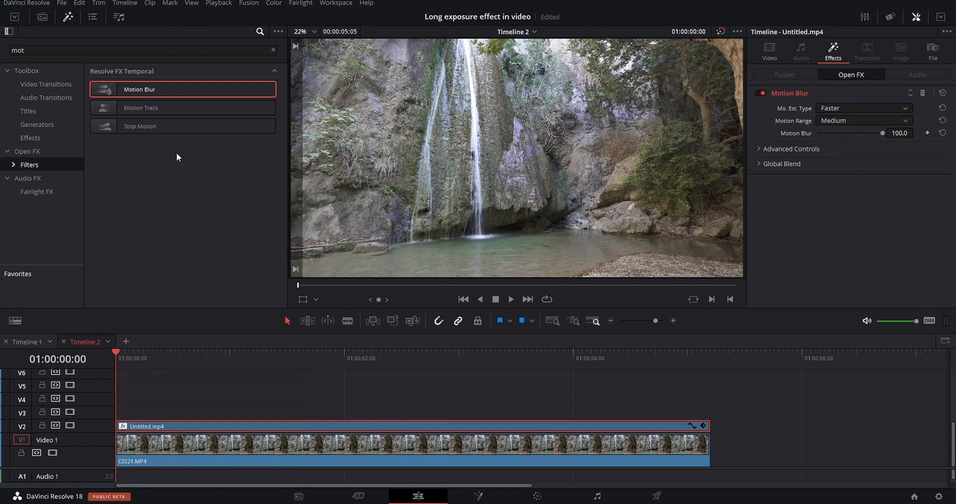
click(66, 17)
drag(121, 355, 317, 359)
scroll(333, 265, up, 2)
scroll(333, 265, up, 2)
drag(334, 262, 377, 204)
scroll(377, 204, up, 3)
drag(118, 361, 631, 378)
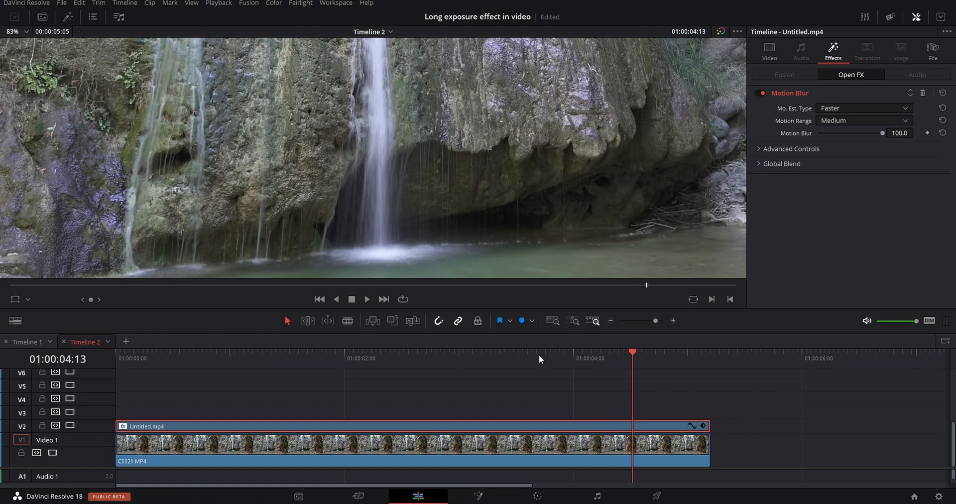
drag(540, 347, 66, 371)
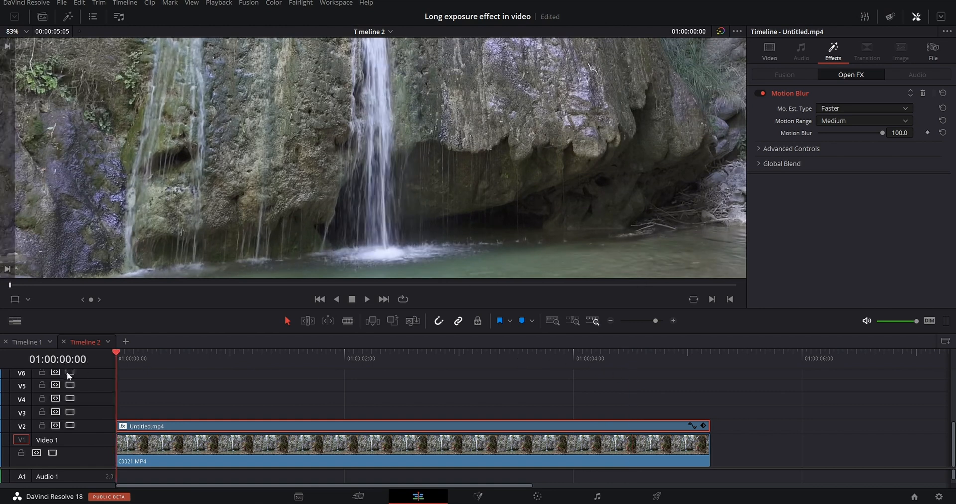
drag(212, 371, 594, 351)
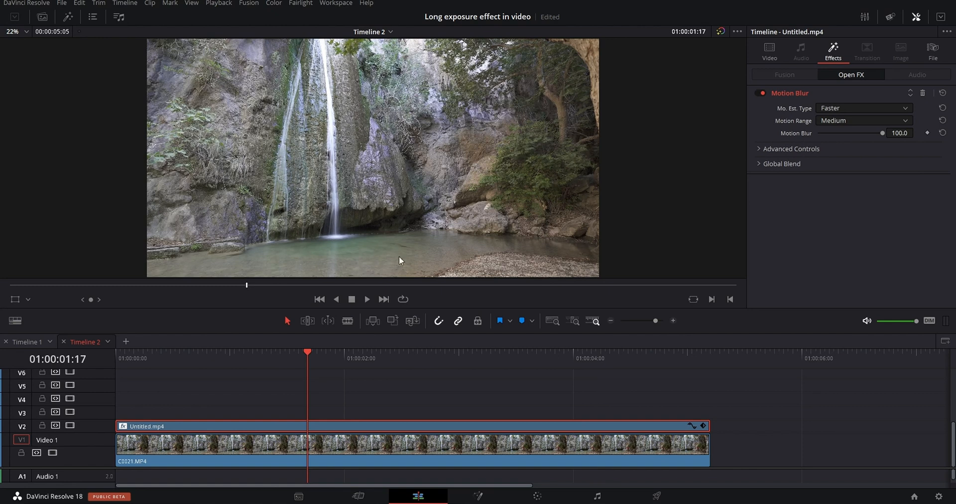
Crop Untitled.mp4 around the waterfall with left 1149.5, right 1805.4 and softness 41.8, disabling track V1 only while adjusting.
drag(316, 358, 285, 356)
click(767, 52)
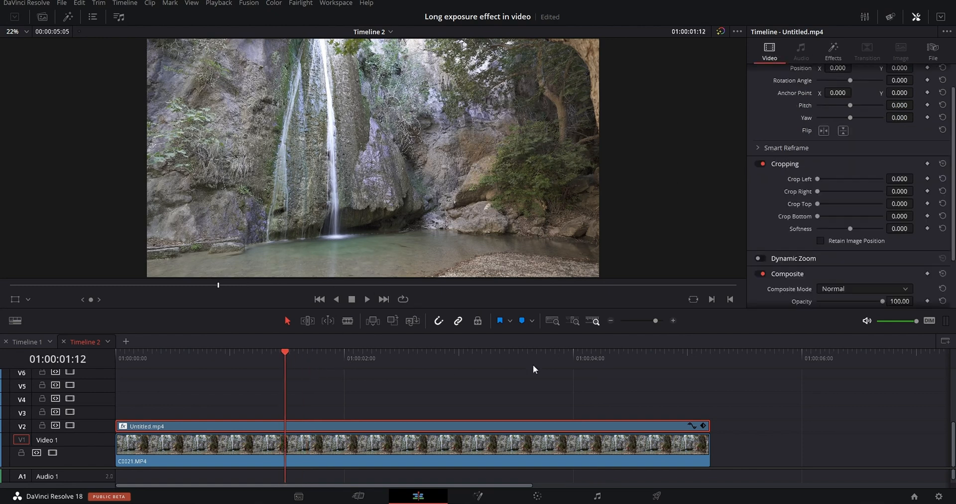
drag(817, 180, 871, 180)
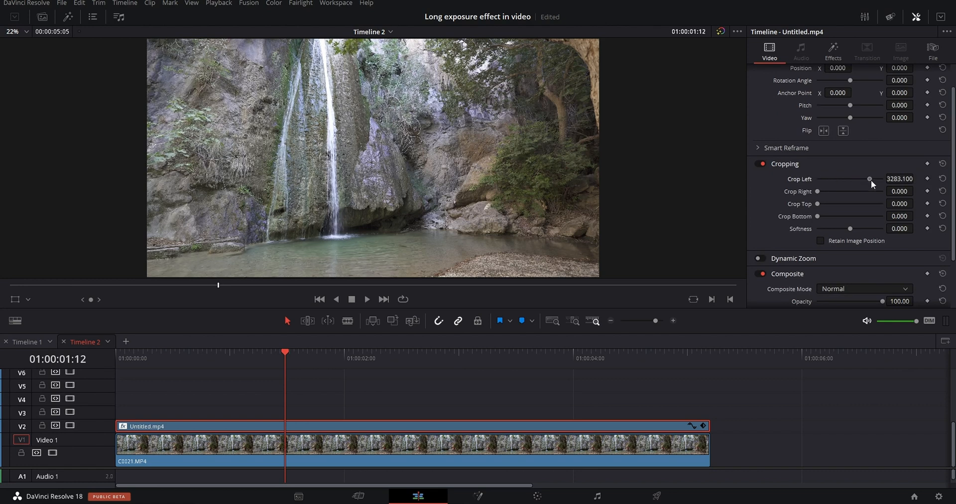
click(52, 452)
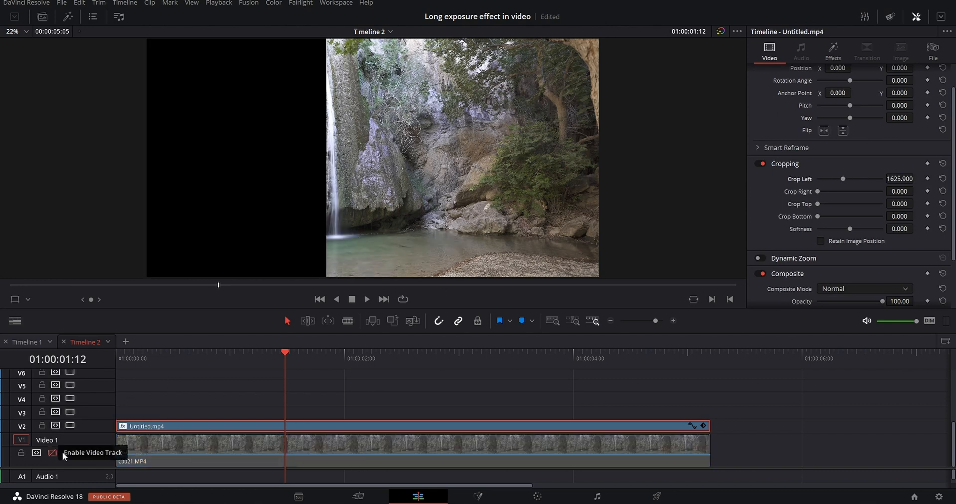
mouse_move(842, 179)
mouse_down()
mouse_move(829, 177)
mouse_move(823, 190)
mouse_move(843, 192)
mouse_up()
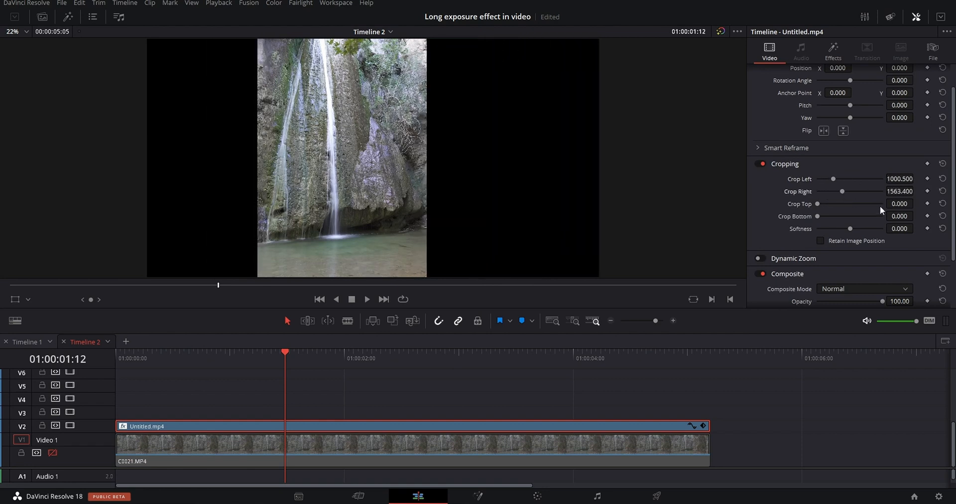
drag(902, 228, 916, 227)
drag(900, 178, 916, 190)
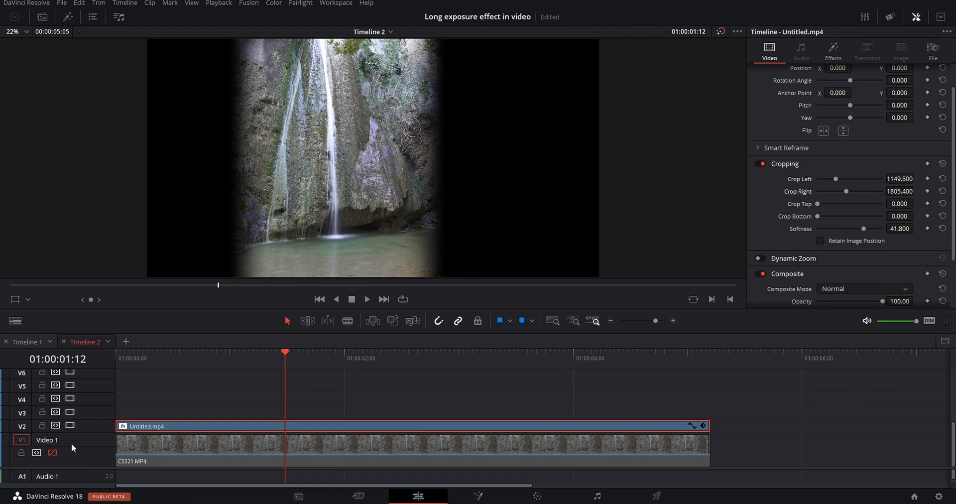
click(53, 453)
Scrub through the blended footage, delete the Untitled.mp4 clip on V2, and view the timeline full screen from its start.
drag(208, 352, 691, 384)
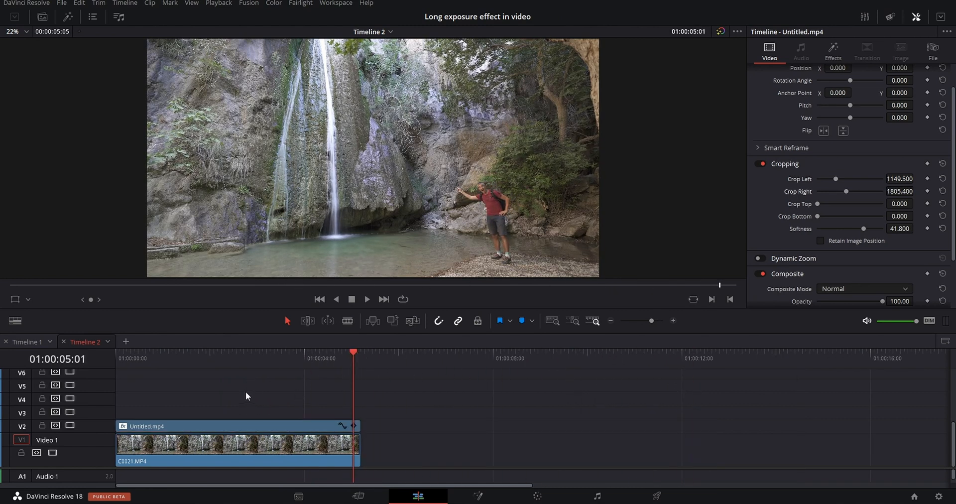
drag(253, 379, 436, 451)
click(291, 427)
key(Delete)
drag(239, 364, 58, 362)
key(ctrl+f)
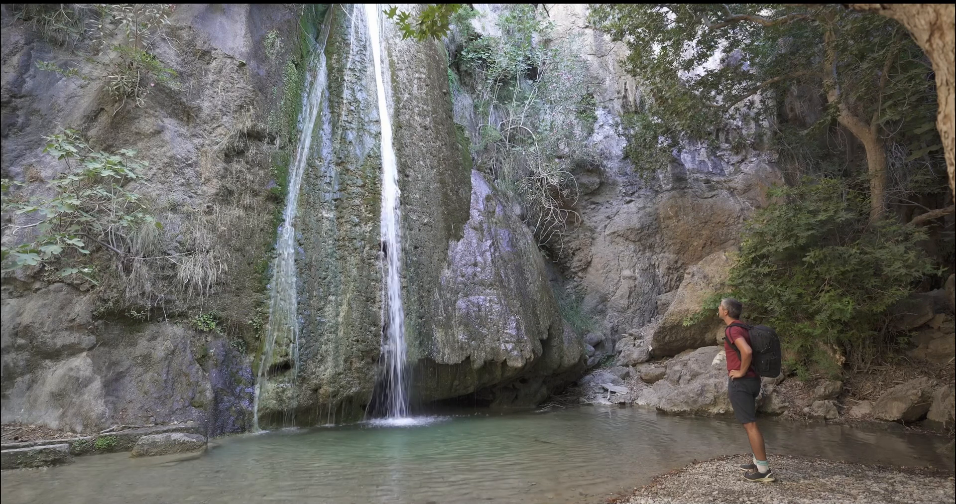